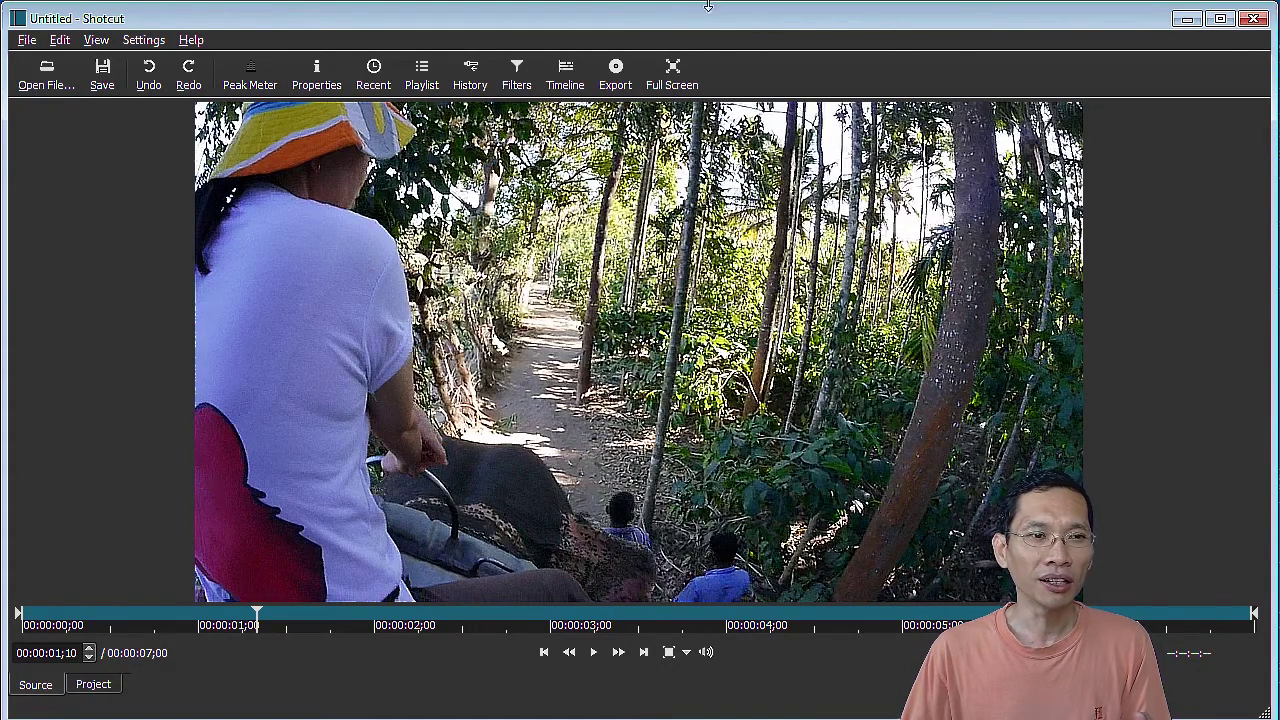
- Try the light theme, revert to Fusion Dark, then show the Filters and Timeline panels
{"action": "left_click", "coordinate": [131, 45]}
{"action": "mouse_move", "coordinate": [165, 318]}
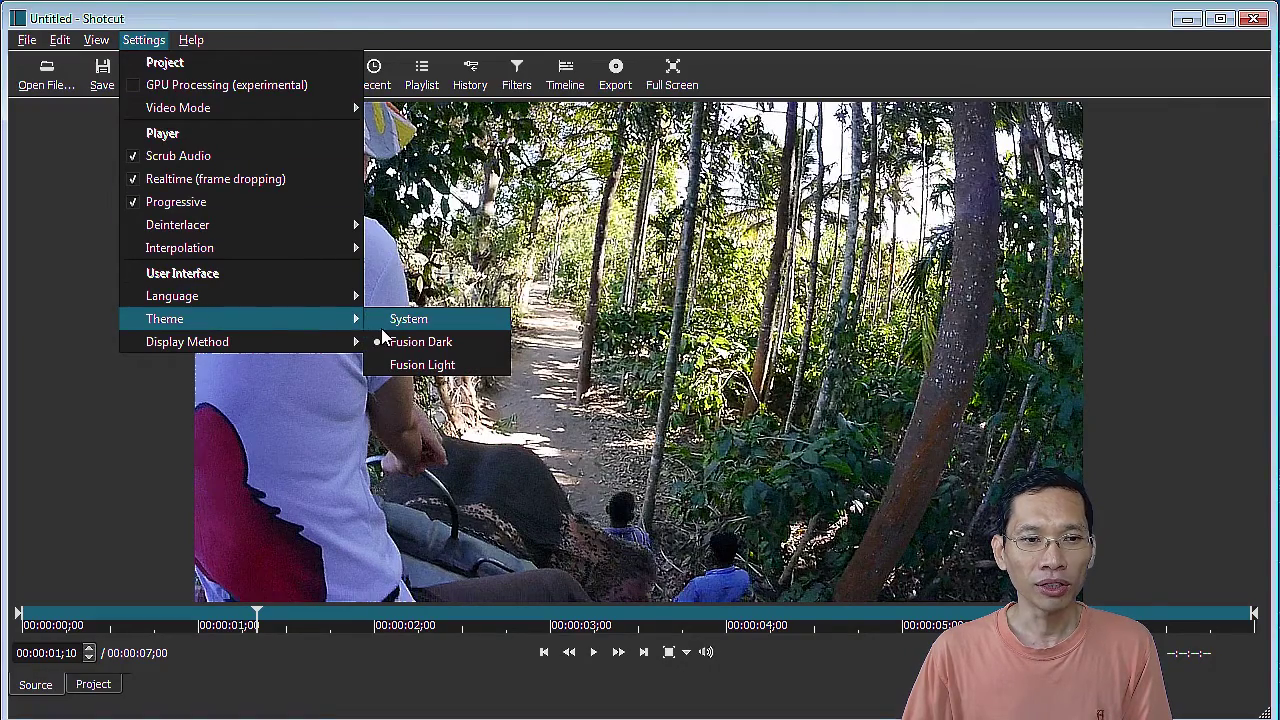
{"action": "left_click", "coordinate": [381, 328]}
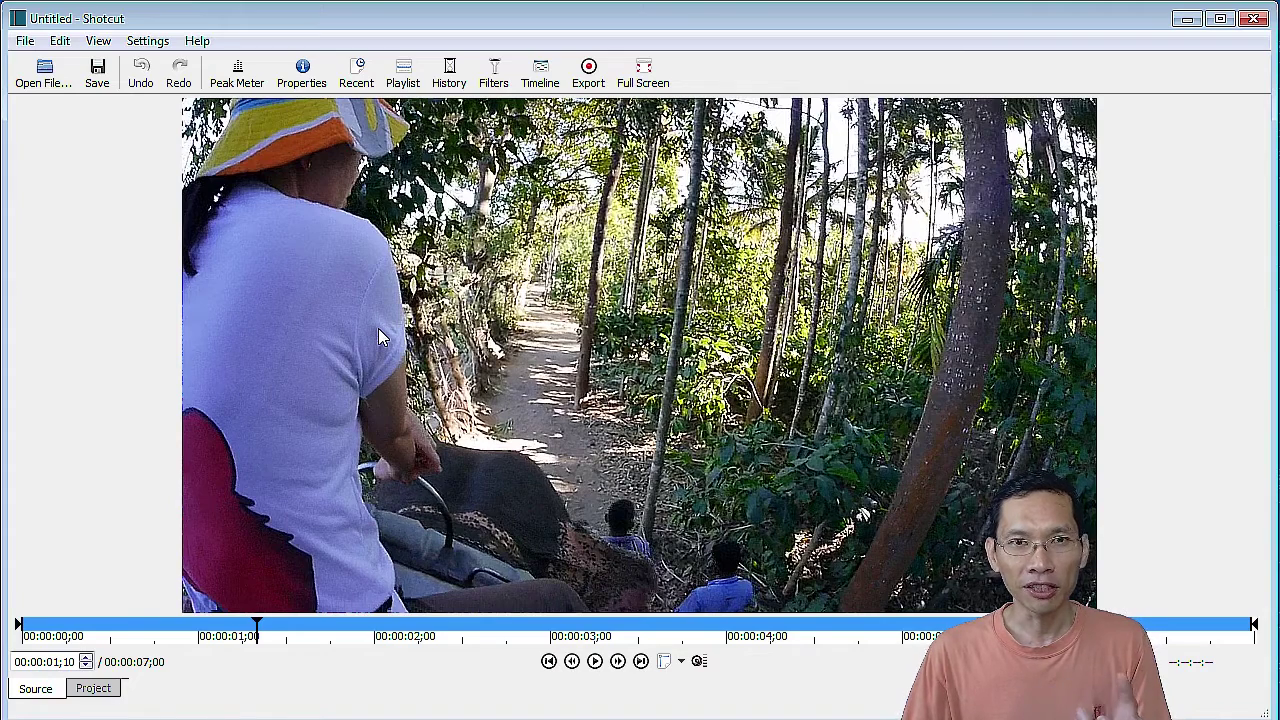
{"action": "left_click", "coordinate": [146, 44]}
{"action": "mouse_move", "coordinate": [172, 325]}
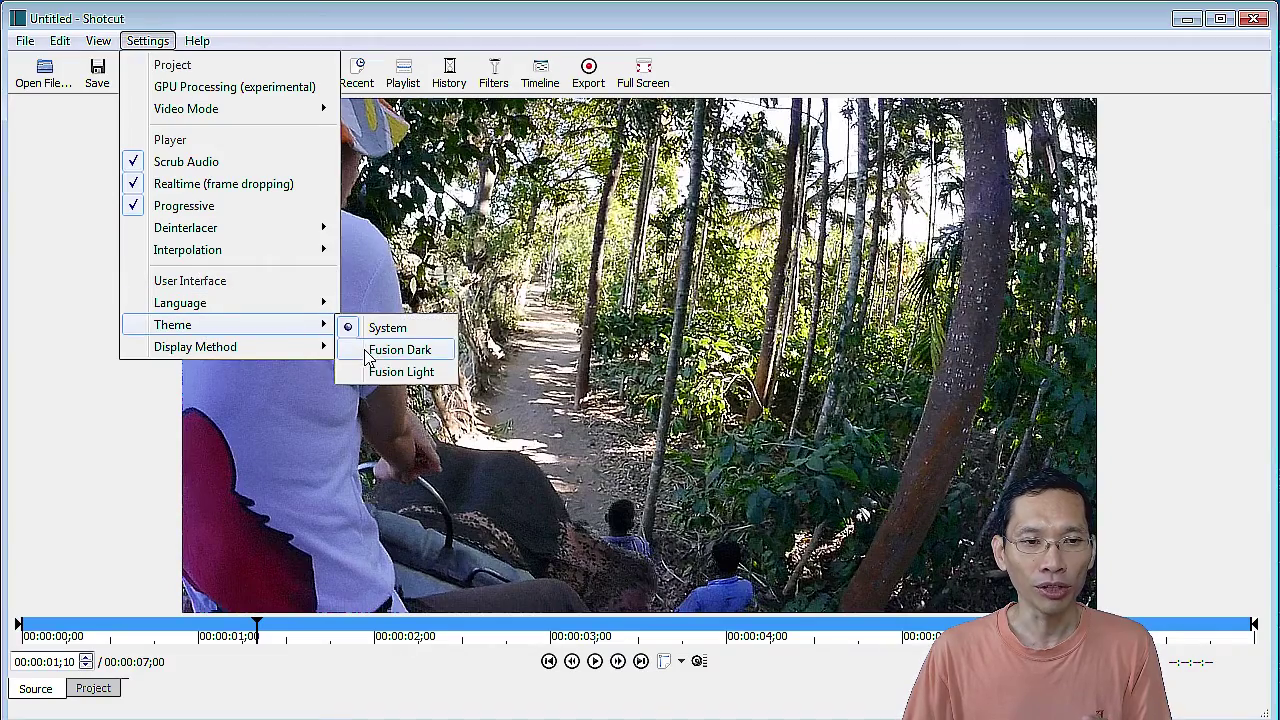
{"action": "left_click", "coordinate": [366, 352]}
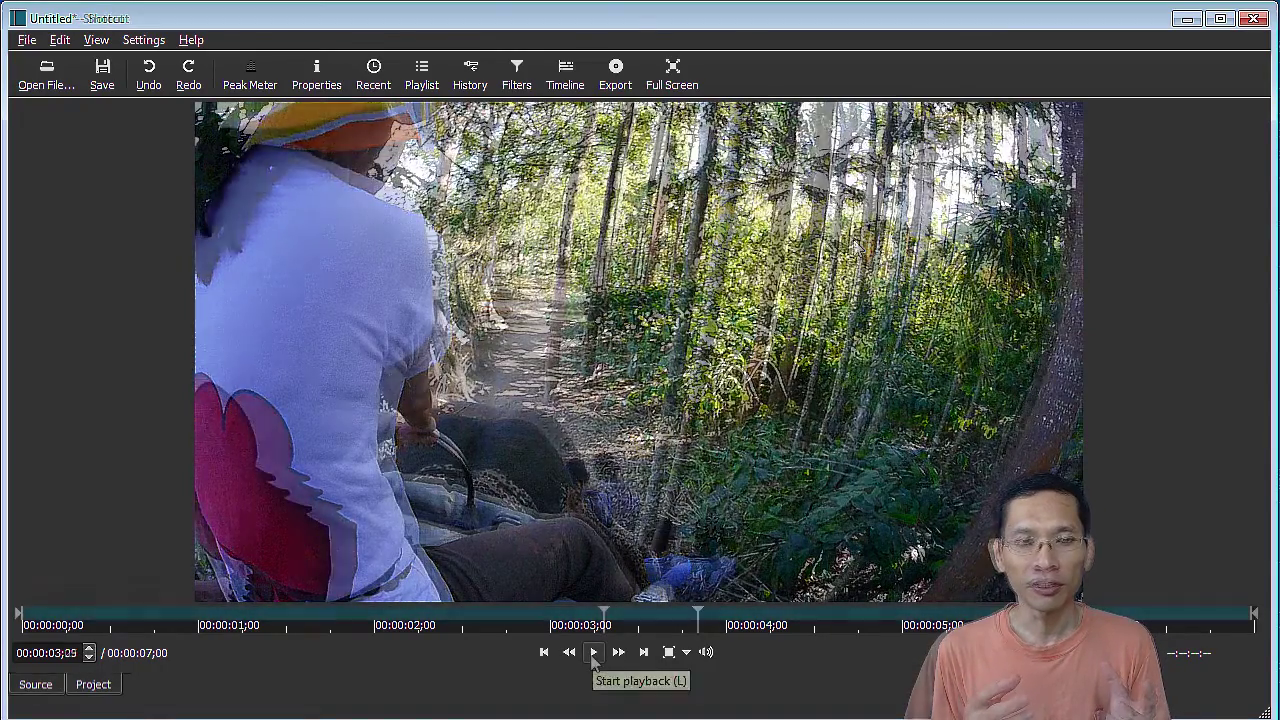
{"action": "left_click", "coordinate": [517, 80]}
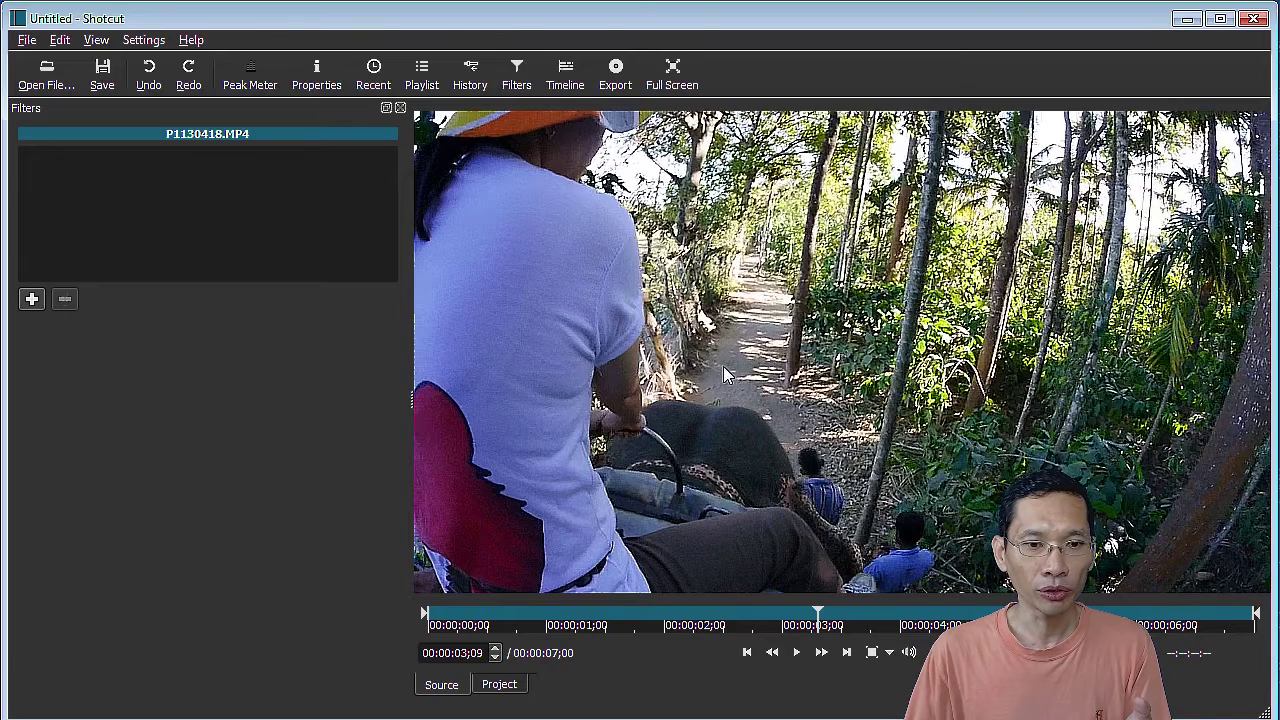
{"action": "left_click", "coordinate": [565, 75]}
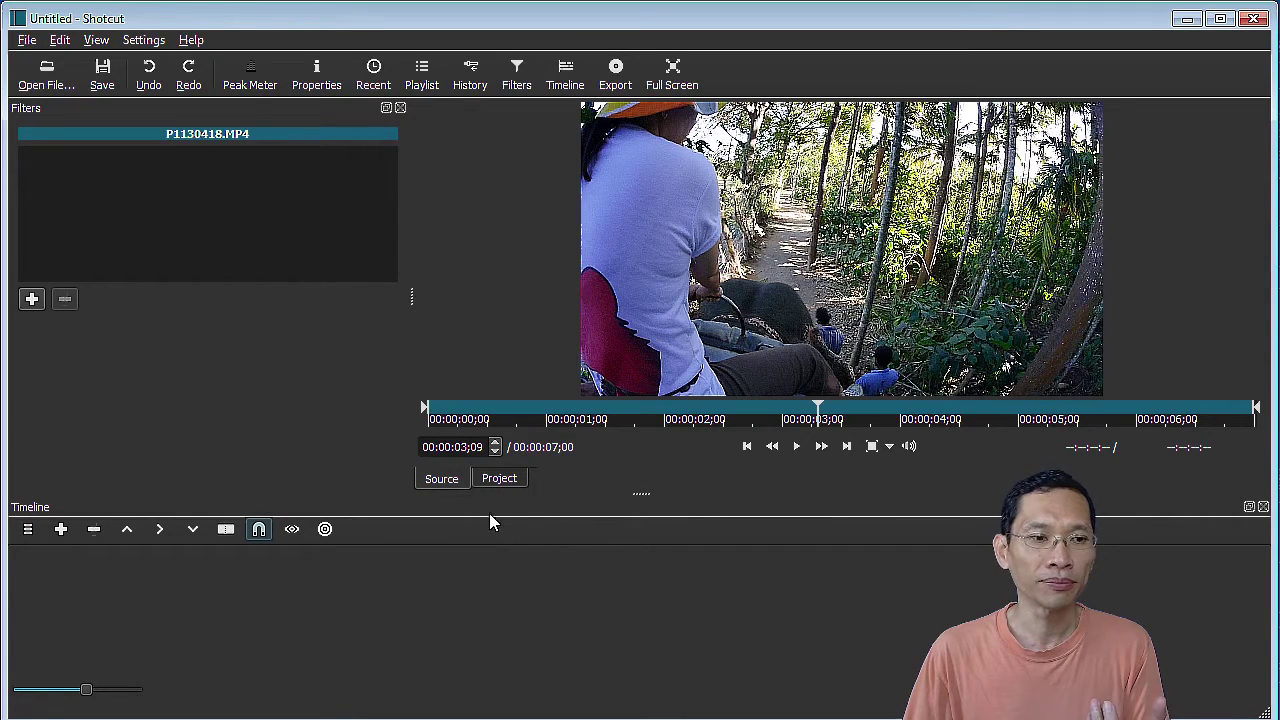
- Append the elephant-ride clip to V1, set the playhead near 3;10, and zoom in
{"action": "left_click", "coordinate": [61, 529]}
{"action": "left_click", "coordinate": [250, 562]}
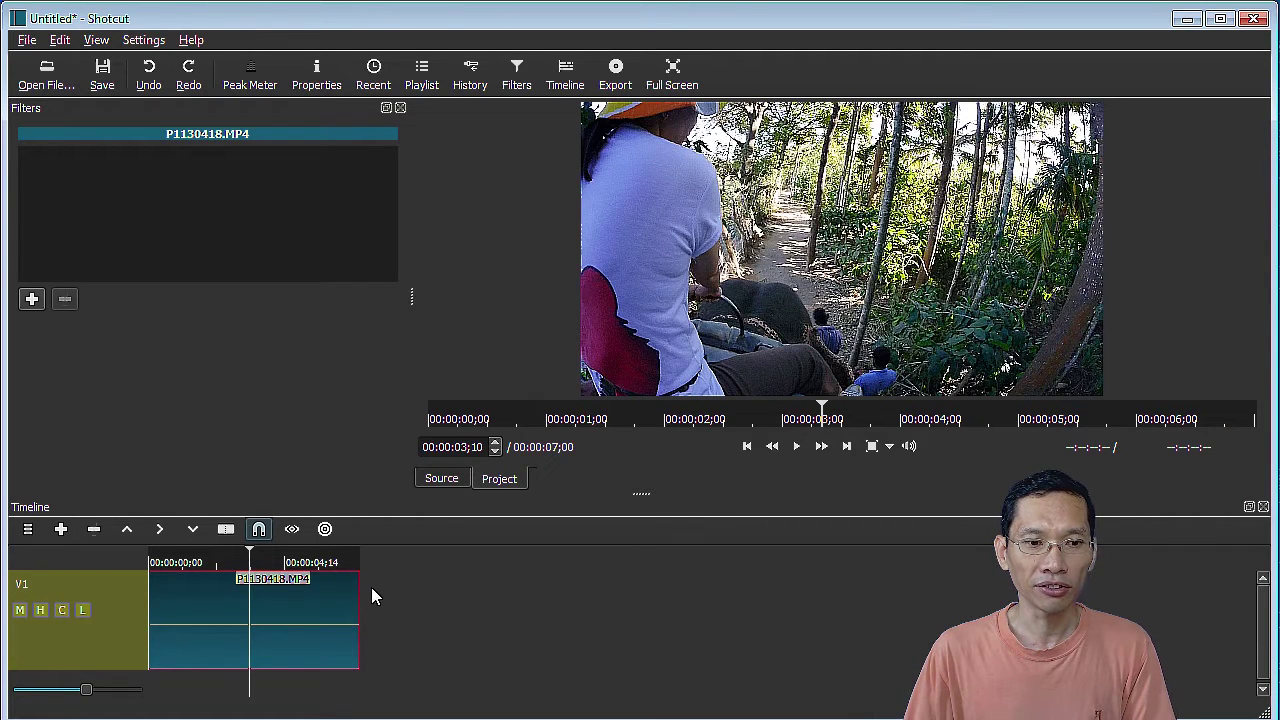
{"action": "left_click", "coordinate": [100, 689]}
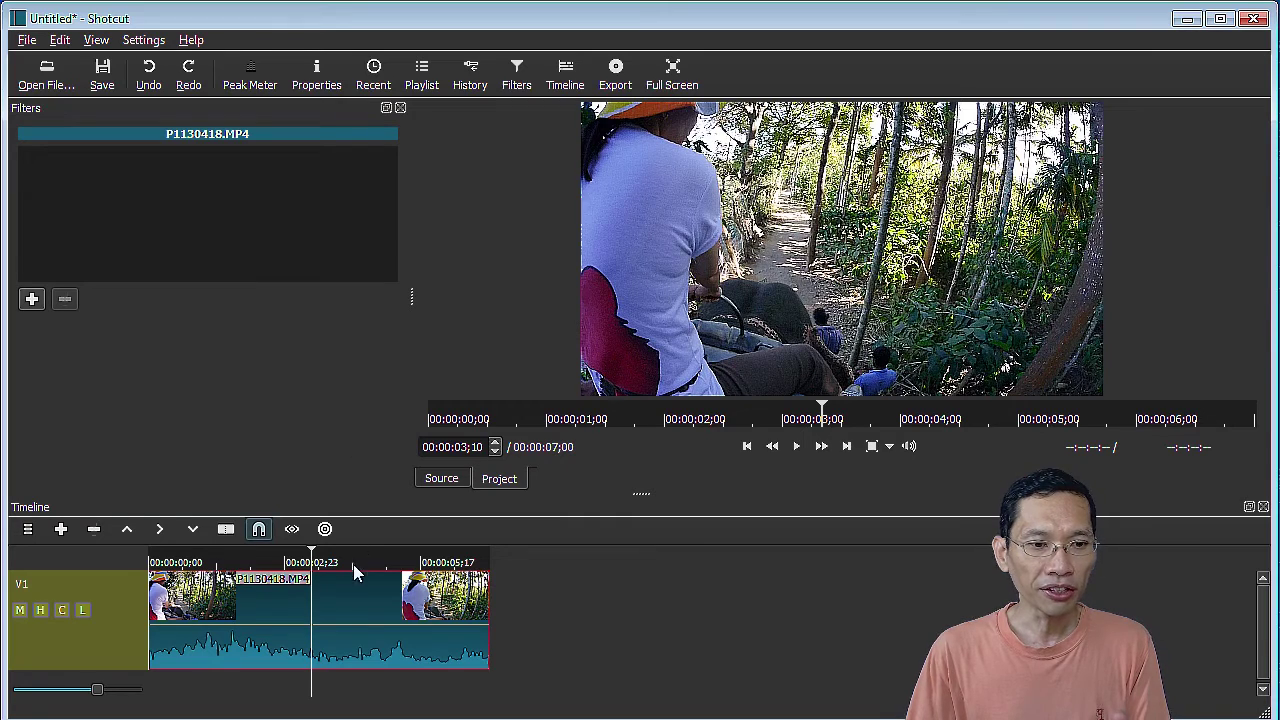
- Split the V1 clip at the playhead and overlap the second part to form a crossfade
{"action": "key", "text": "s"}
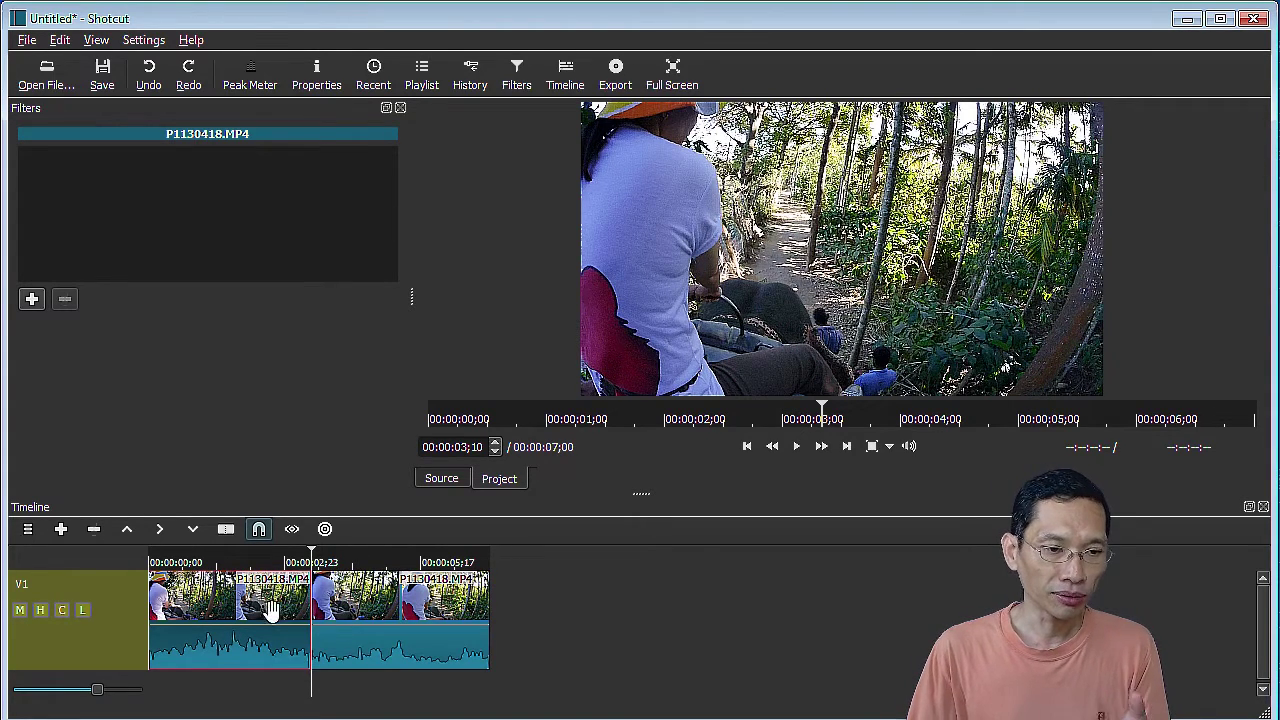
{"action": "mouse_move", "coordinate": [328, 598]}
{"action": "left_mouse_down"}
{"action": "mouse_move", "coordinate": [287, 604]}
{"action": "mouse_move", "coordinate": [370, 612]}
{"action": "left_mouse_up"}
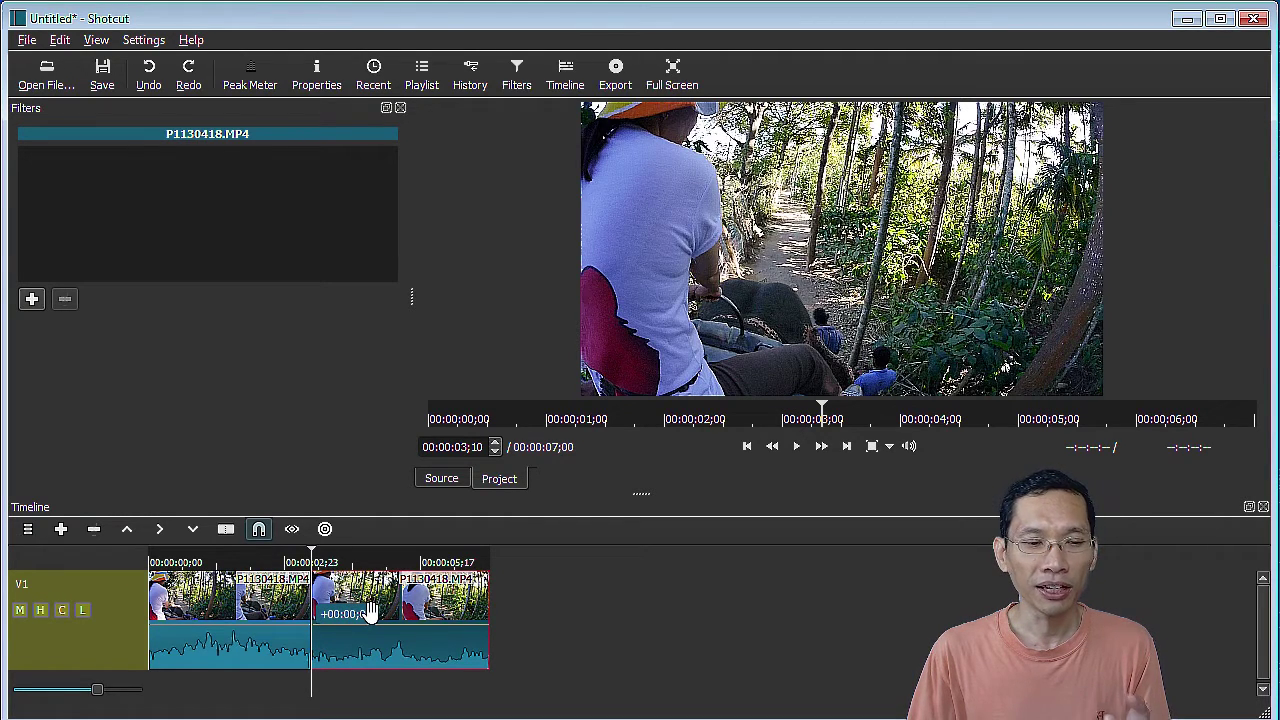
{"action": "mouse_move", "coordinate": [370, 612]}
{"action": "left_mouse_down"}
{"action": "mouse_move", "coordinate": [393, 612]}
{"action": "mouse_move", "coordinate": [345, 623]}
{"action": "left_mouse_up"}
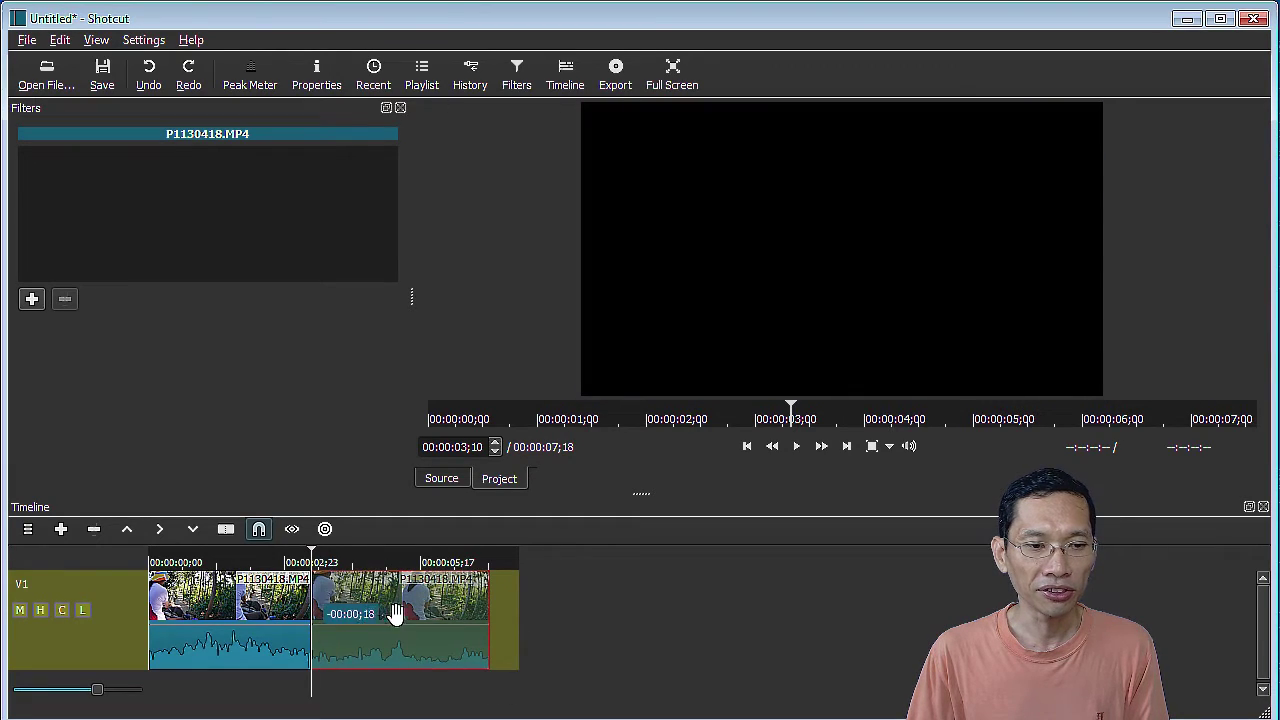
{"action": "left_click_drag", "start_coordinate": [345, 623], "coordinate": [343, 615]}
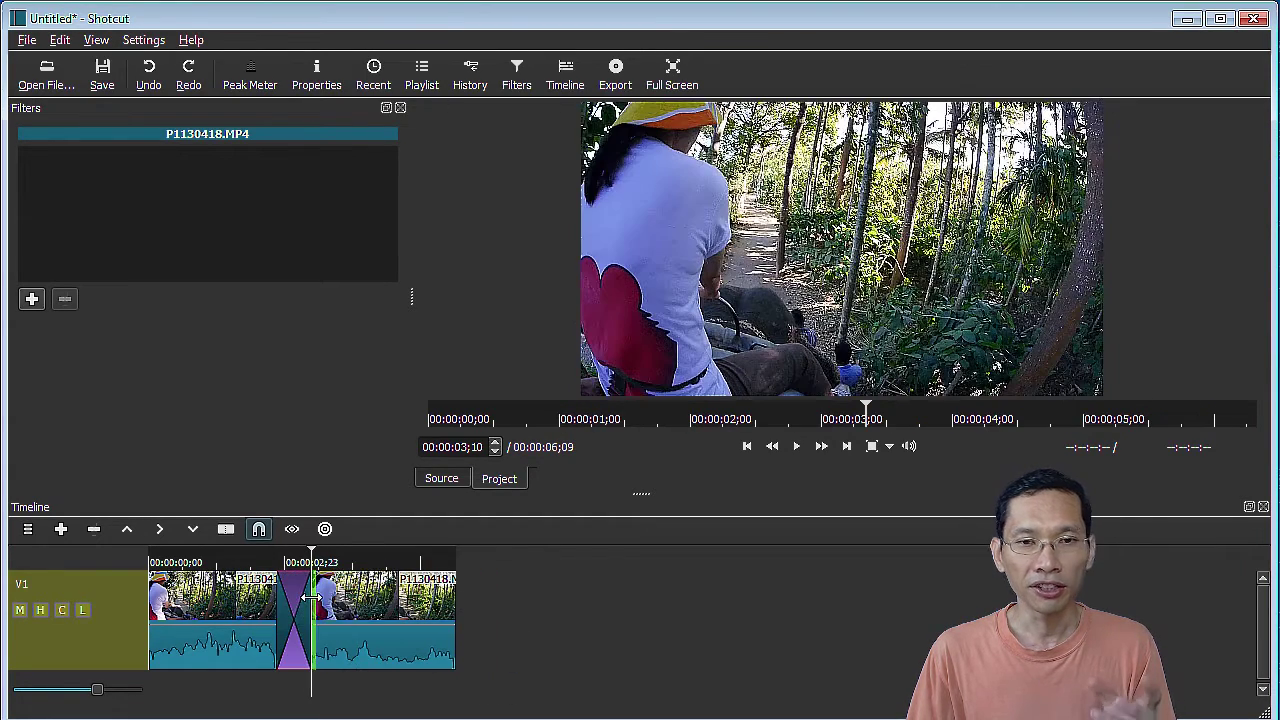
- Play back the crossfade from just before the transition, then stop
{"action": "left_click", "coordinate": [250, 566]}
{"action": "key", "text": "space"}
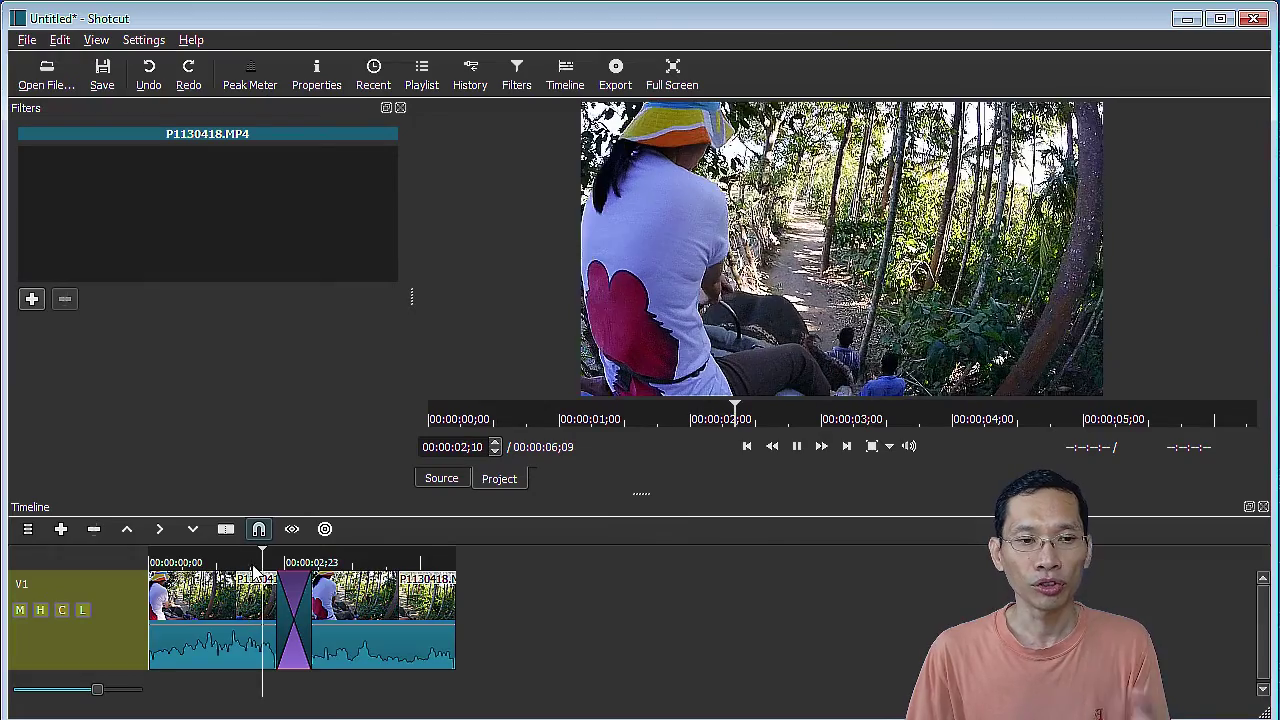
{"action": "left_click", "coordinate": [796, 448]}
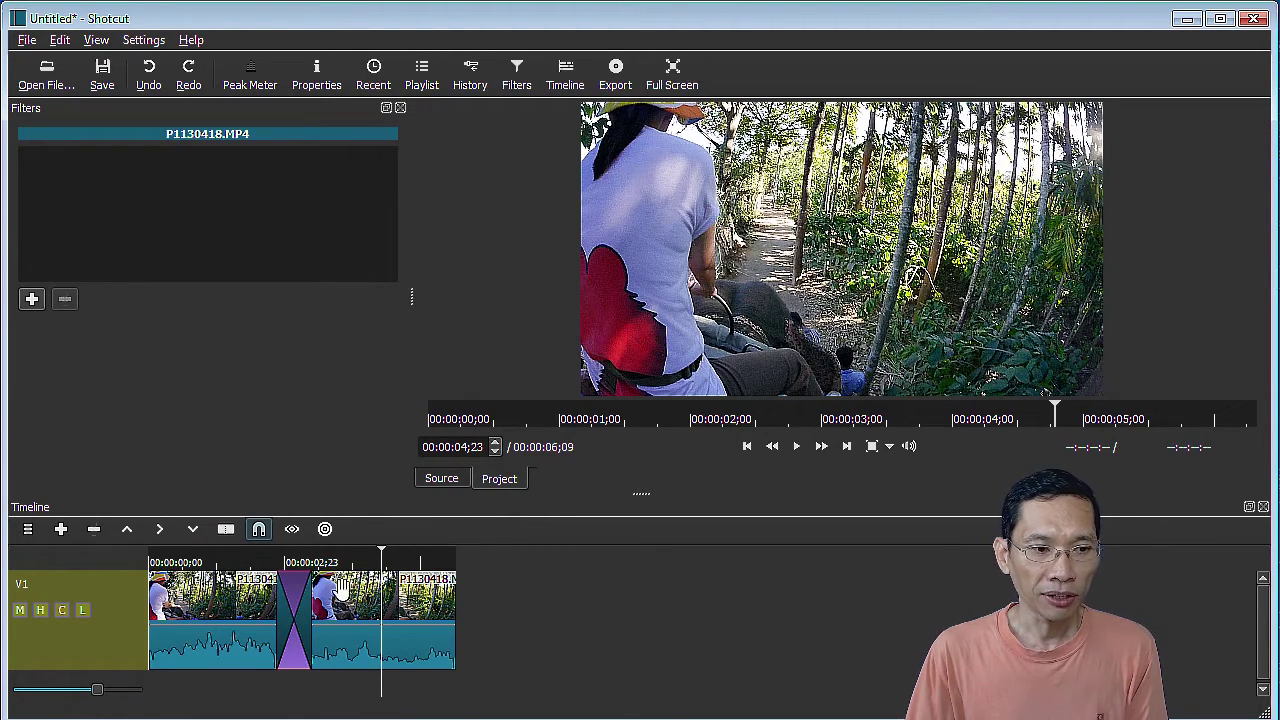
- Zoom the timeline further, set the playhead near 4;05, and lower preview volume to about -13 dB
{"action": "left_click", "coordinate": [113, 690]}
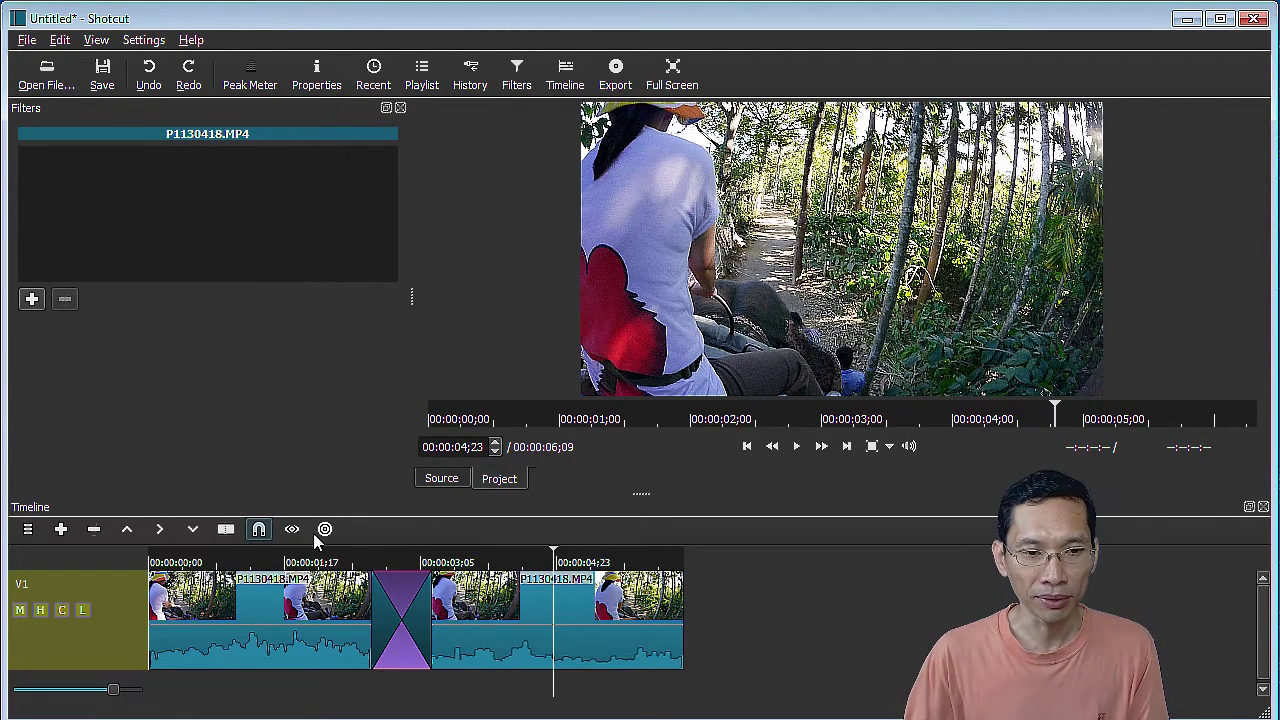
{"action": "left_click", "coordinate": [504, 563]}
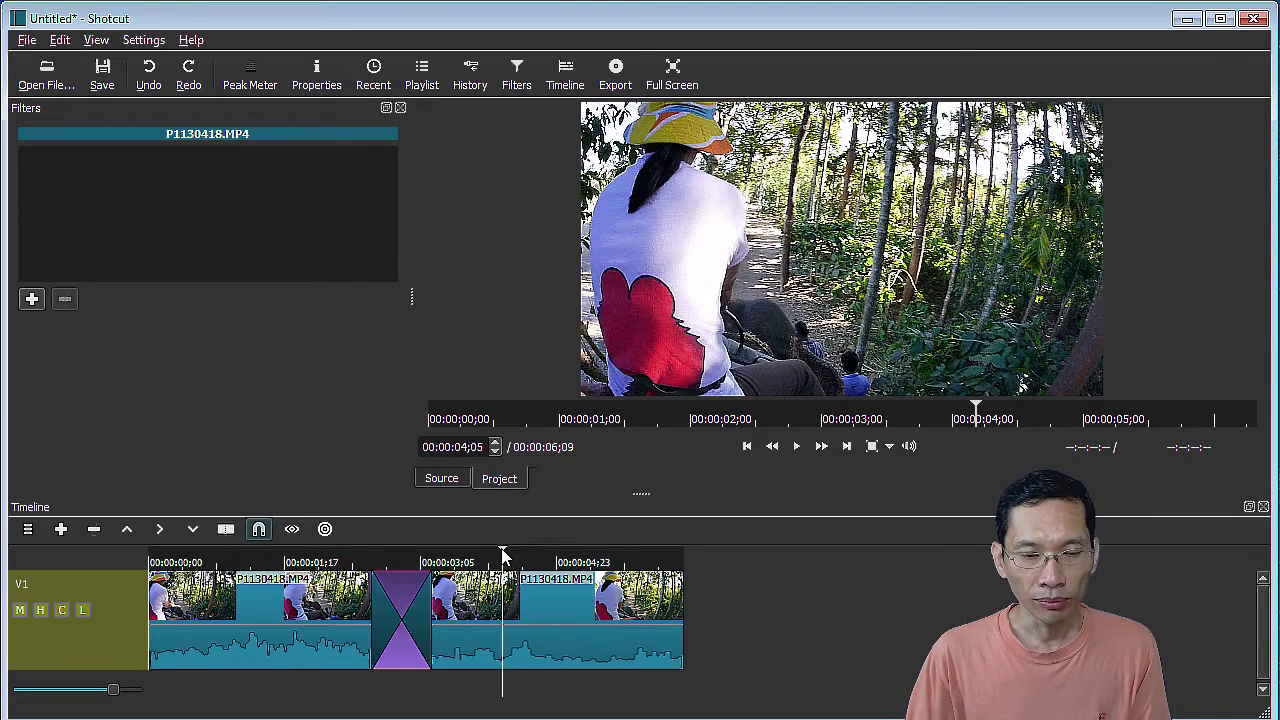
{"action": "left_click", "coordinate": [909, 447]}
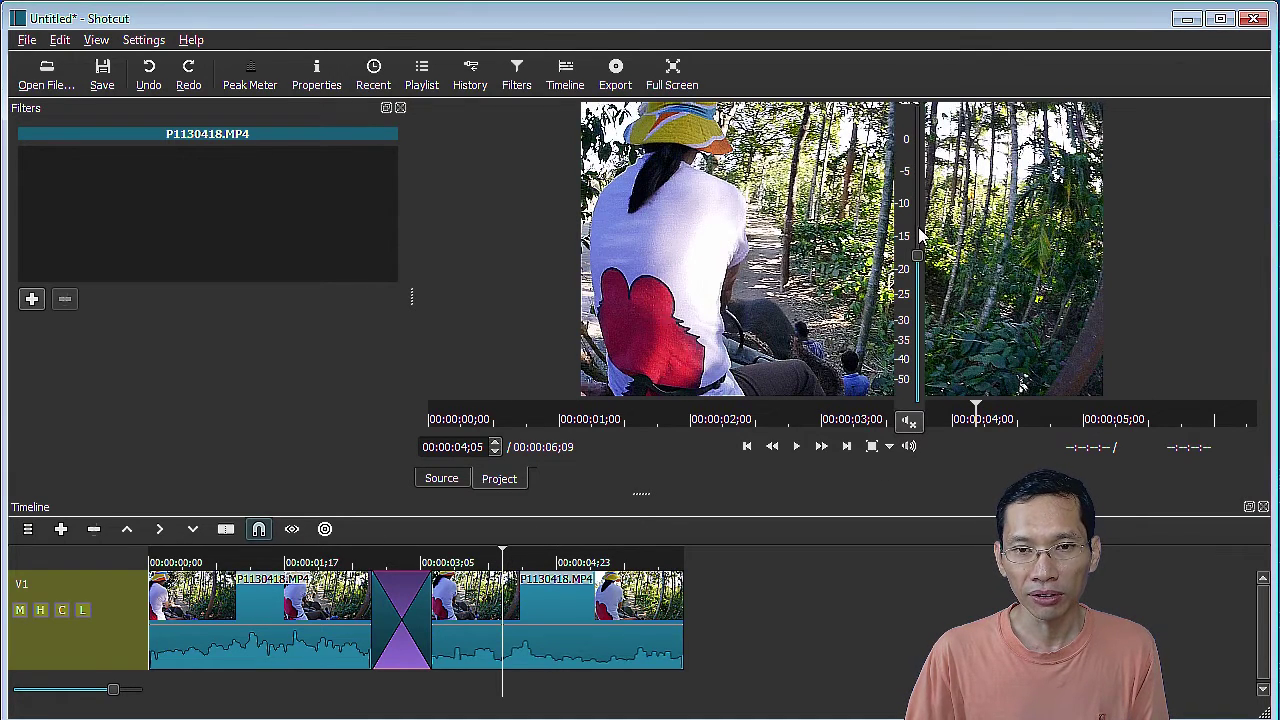
{"action": "left_click_drag", "start_coordinate": [918, 262], "coordinate": [918, 228]}
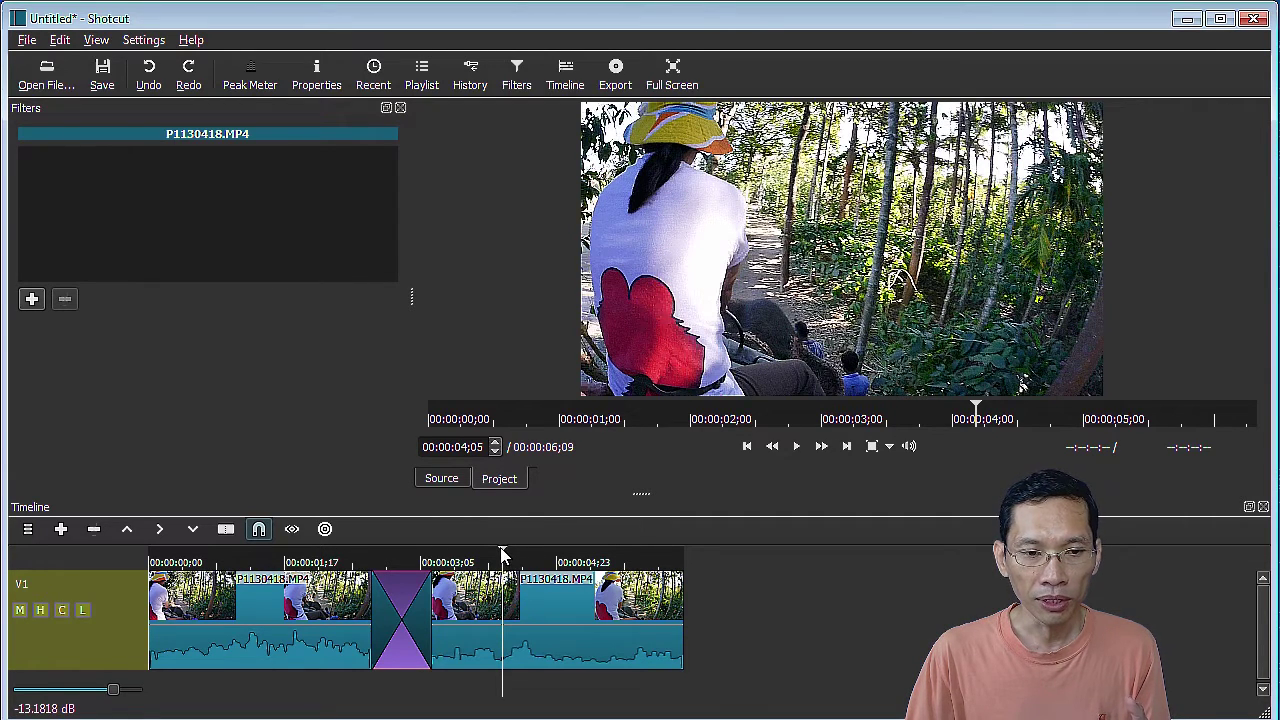
- Scrub the playhead to about 4;12 and add a new video track V2 above V1
{"action": "left_click_drag", "start_coordinate": [503, 555], "coordinate": [500, 556]}
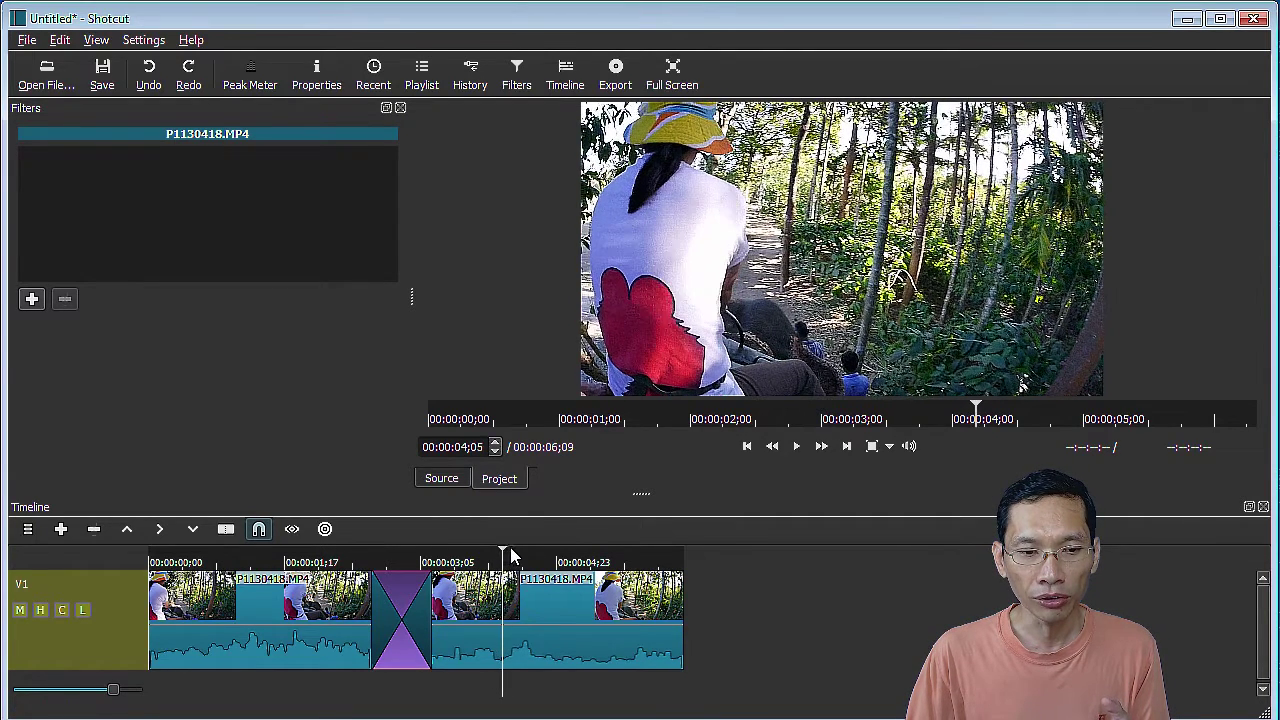
{"action": "left_click_drag", "start_coordinate": [503, 557], "coordinate": [530, 557]}
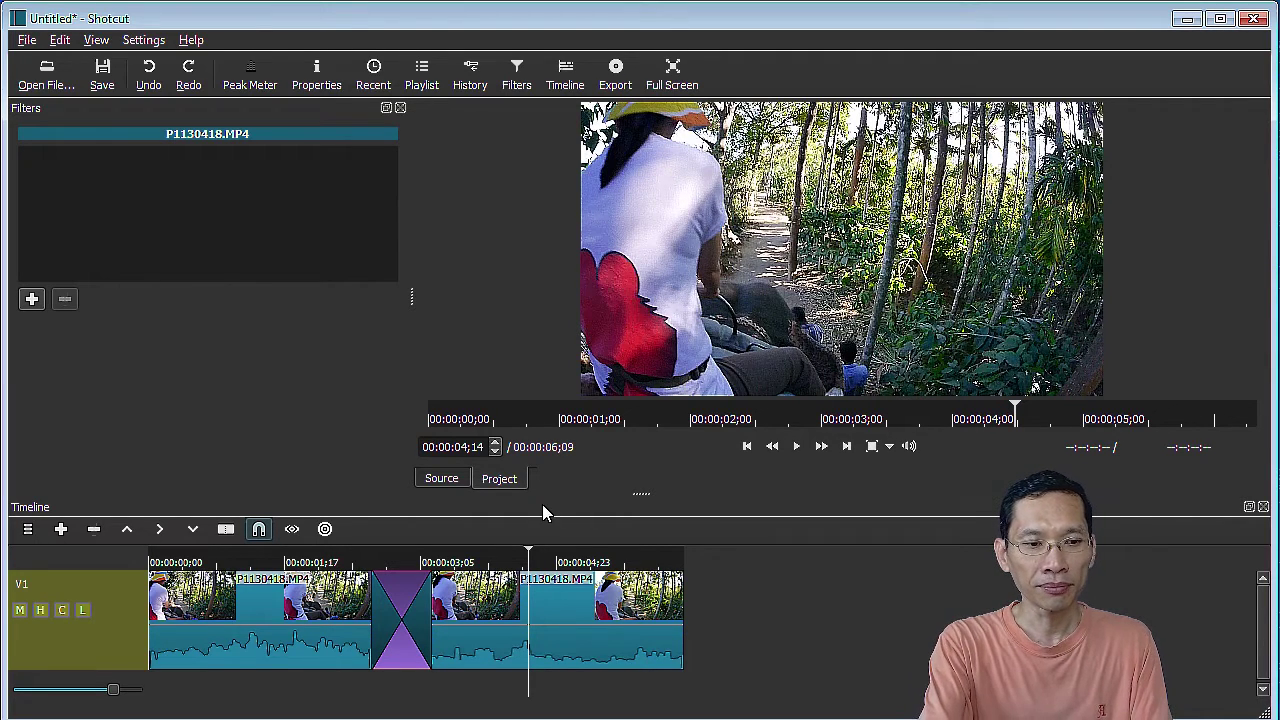
{"action": "key", "text": "ctrl+i"}
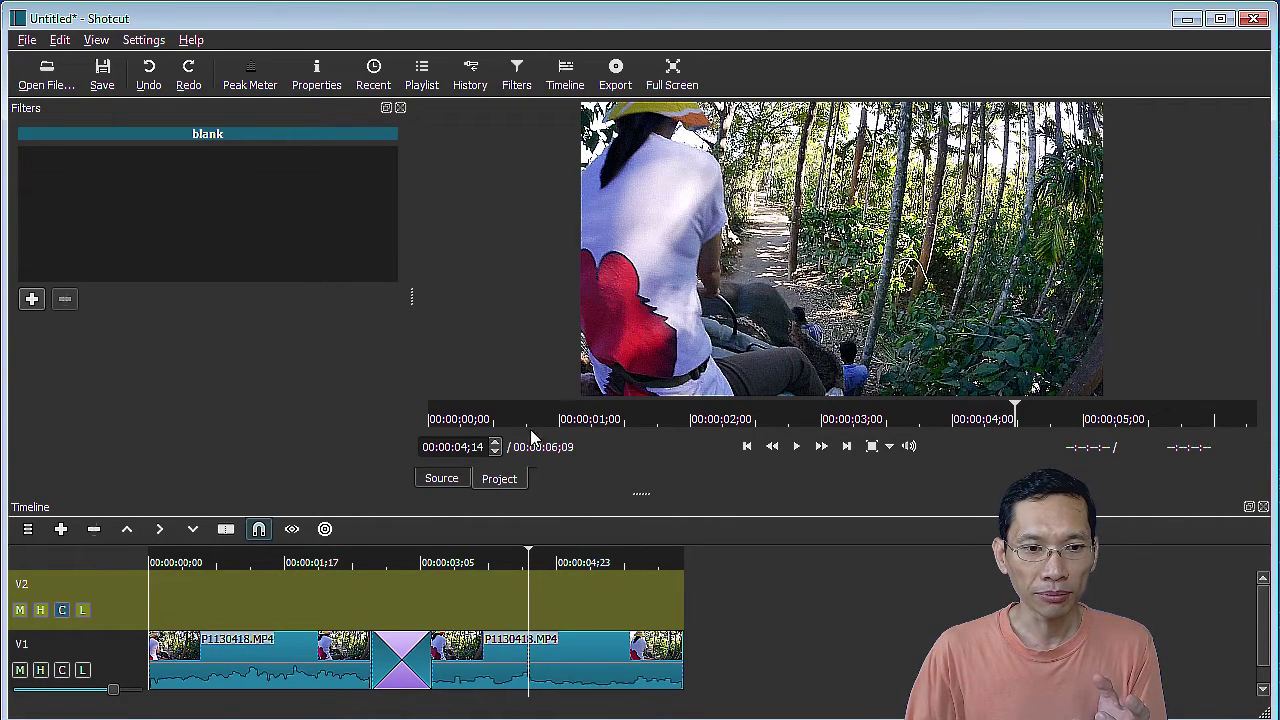
- Place a copy of the elephant-ride clip on V2, set the playhead near 2;16, and open export settings
{"action": "left_click", "coordinate": [464, 486]}
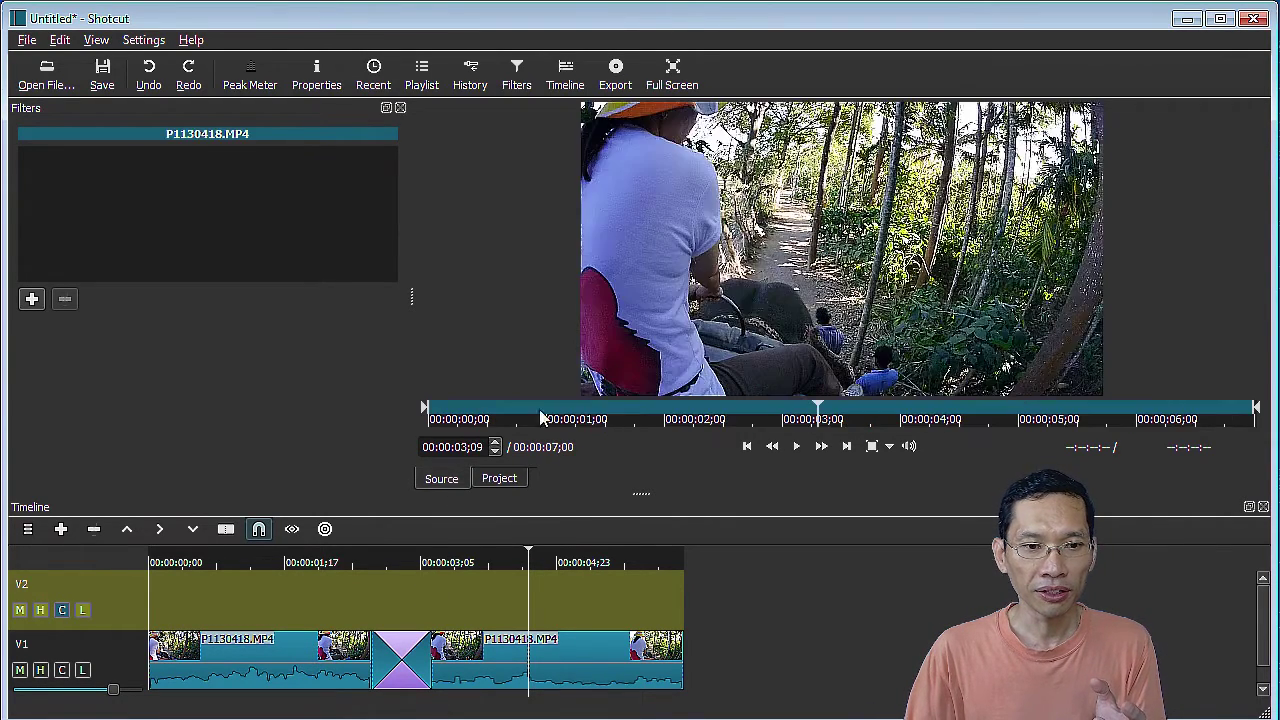
{"action": "mouse_move", "coordinate": [774, 291]}
{"action": "left_mouse_down"}
{"action": "mouse_move", "coordinate": [320, 597]}
{"action": "mouse_move", "coordinate": [580, 592]}
{"action": "left_mouse_up"}
{"action": "left_click", "coordinate": [363, 562]}
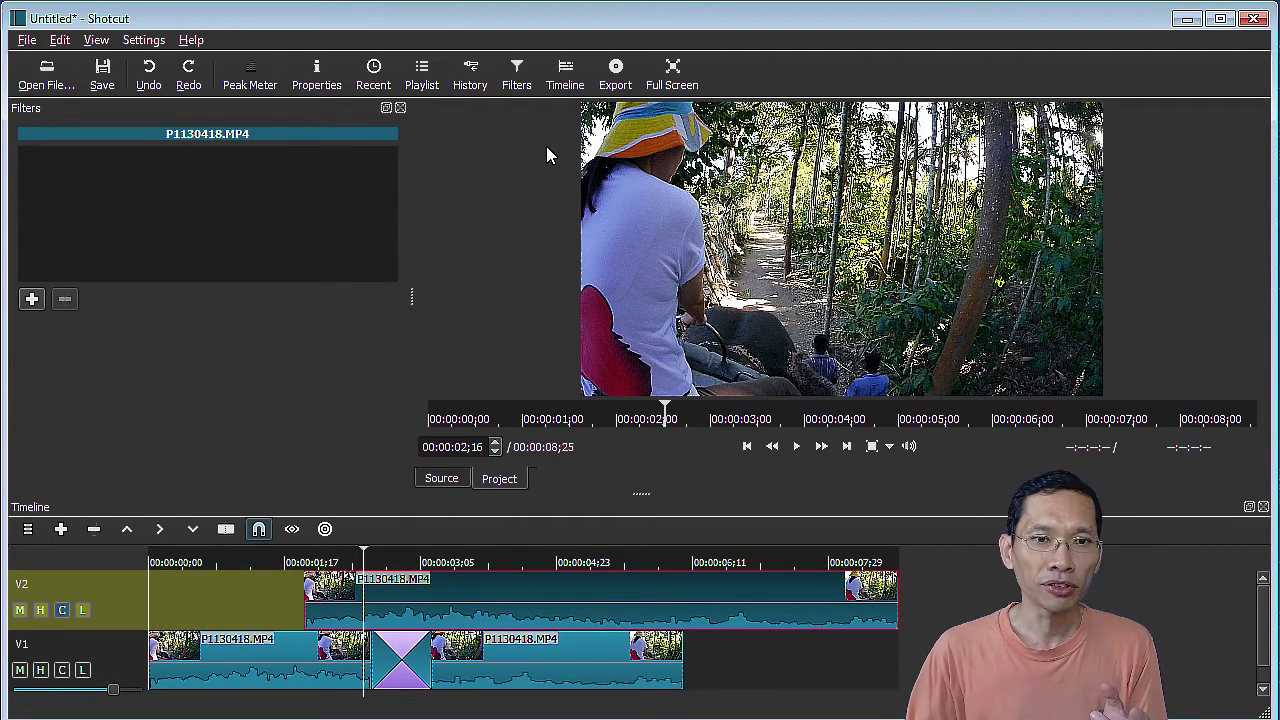
{"action": "left_click", "coordinate": [615, 70]}
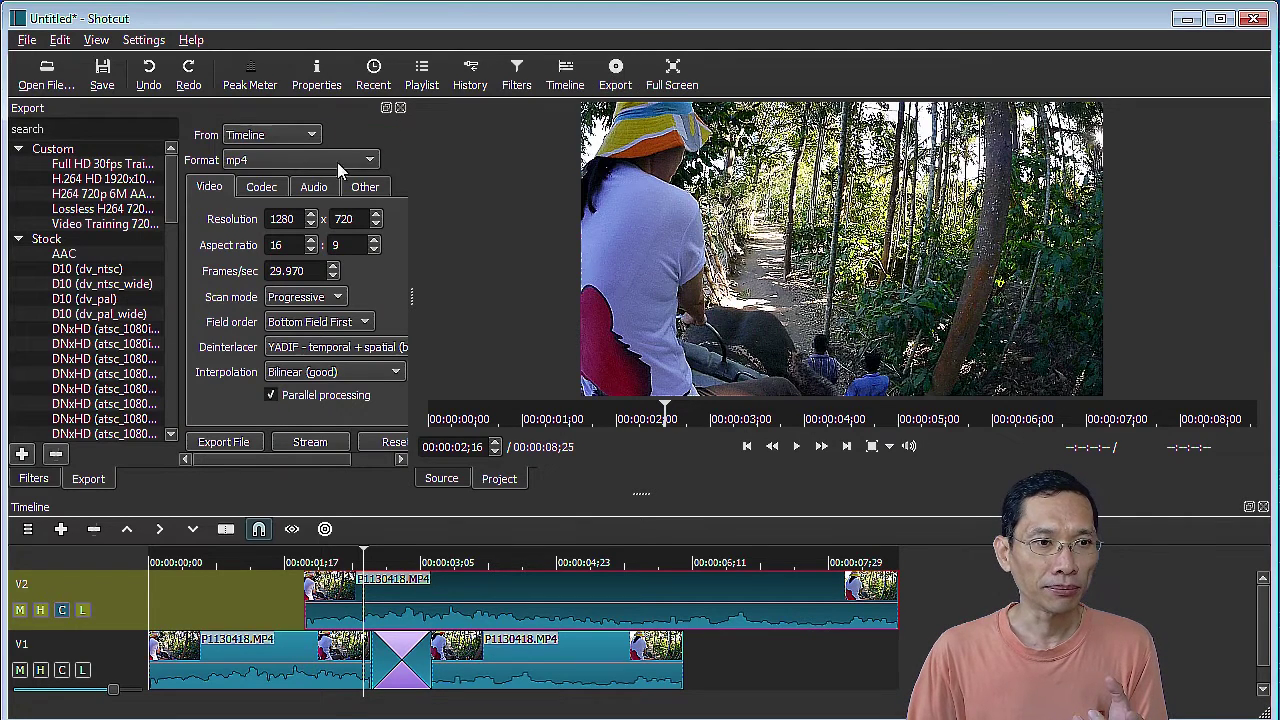
{"action": "left_click", "coordinate": [171, 355]}
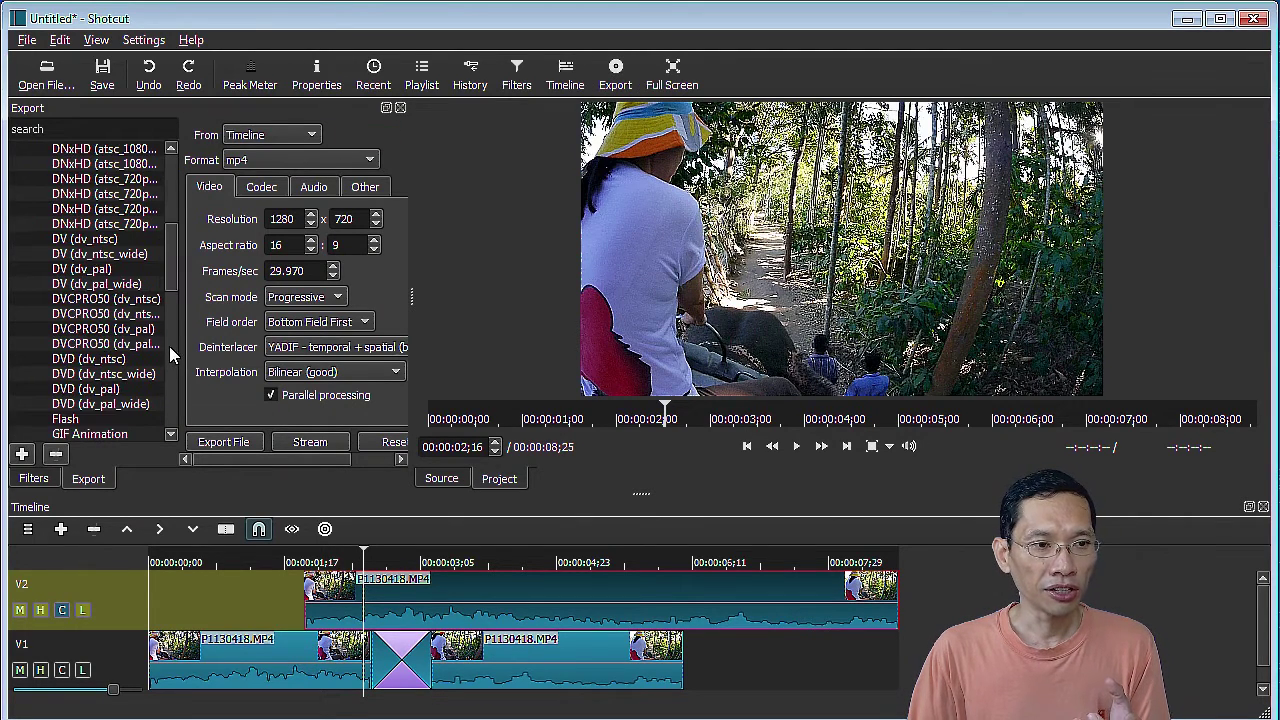
{"action": "left_click", "coordinate": [171, 355]}
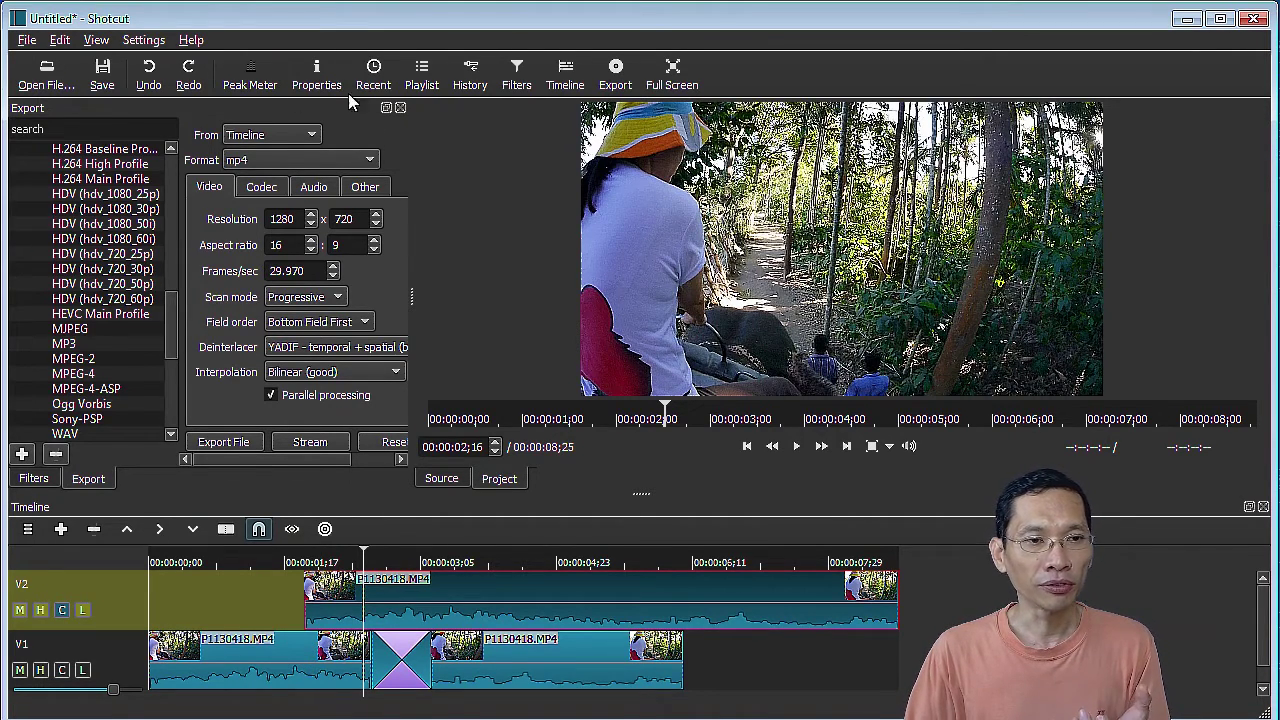
{"action": "left_click", "coordinate": [401, 108]}
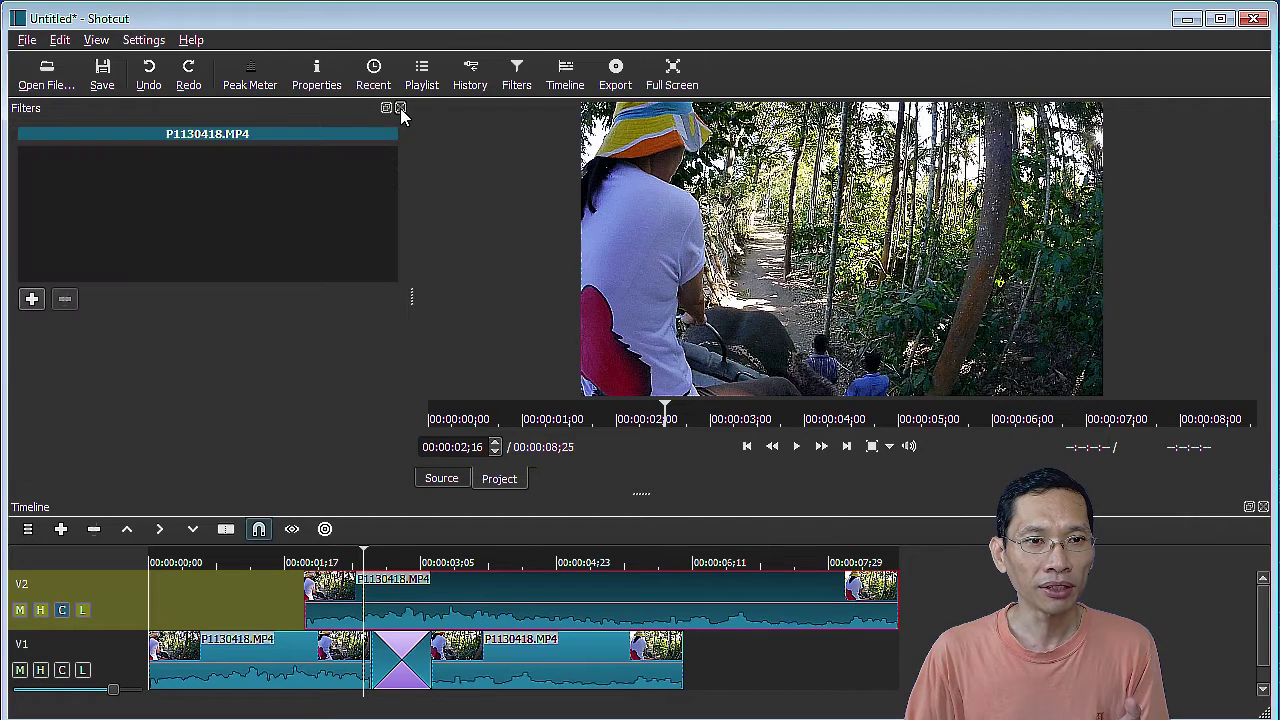
- Show the peak meter and play the two-track edit from about 2;16 to 3;22
{"action": "left_click", "coordinate": [252, 78]}
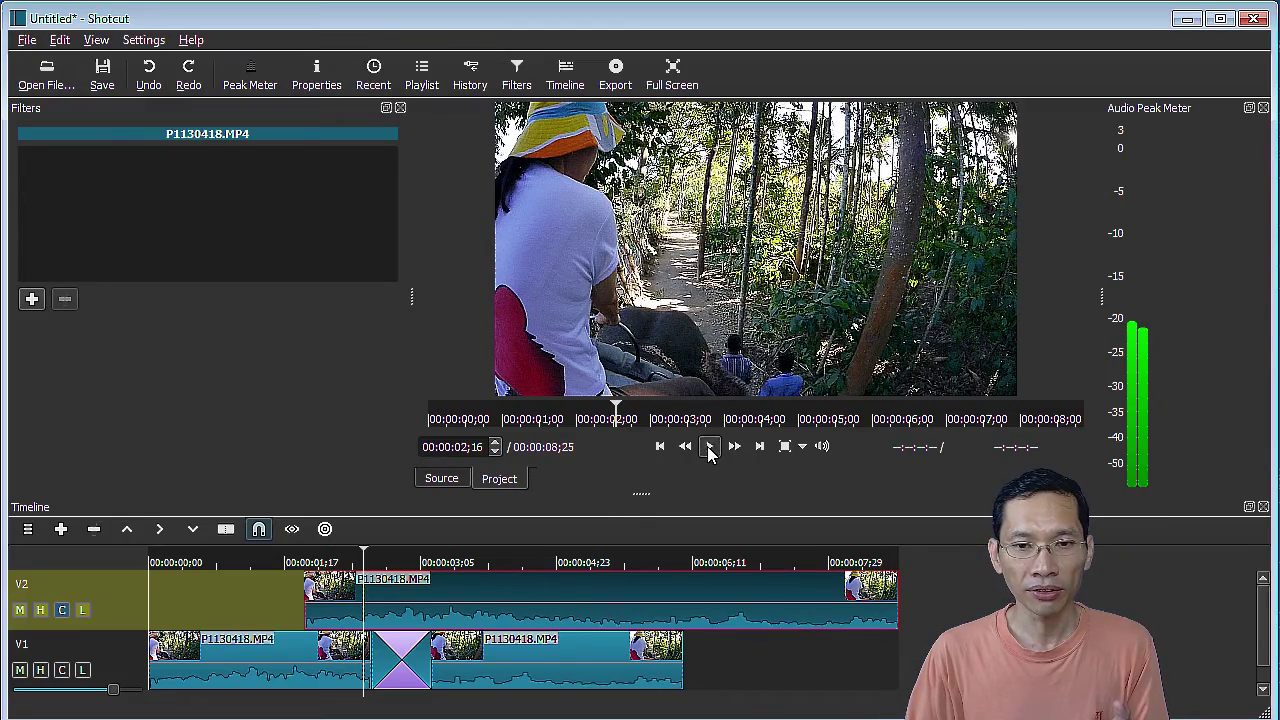
{"action": "left_click", "coordinate": [709, 447]}
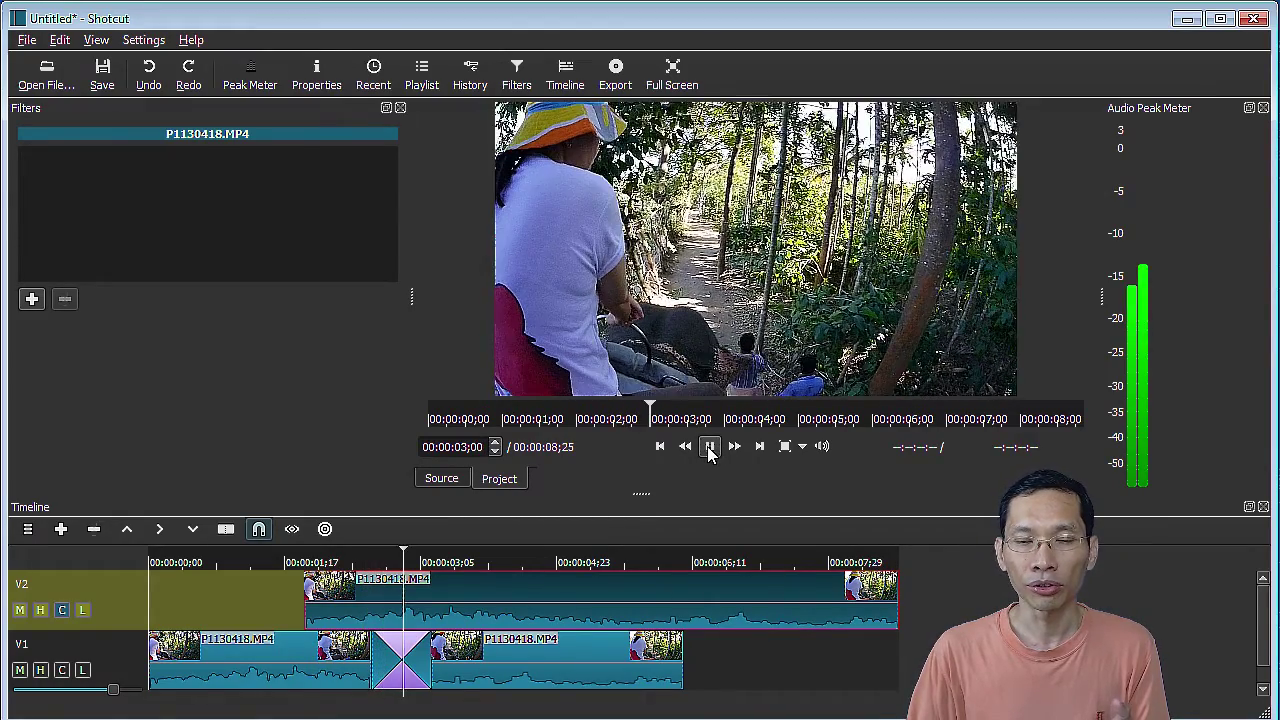
{"action": "left_click", "coordinate": [709, 447]}
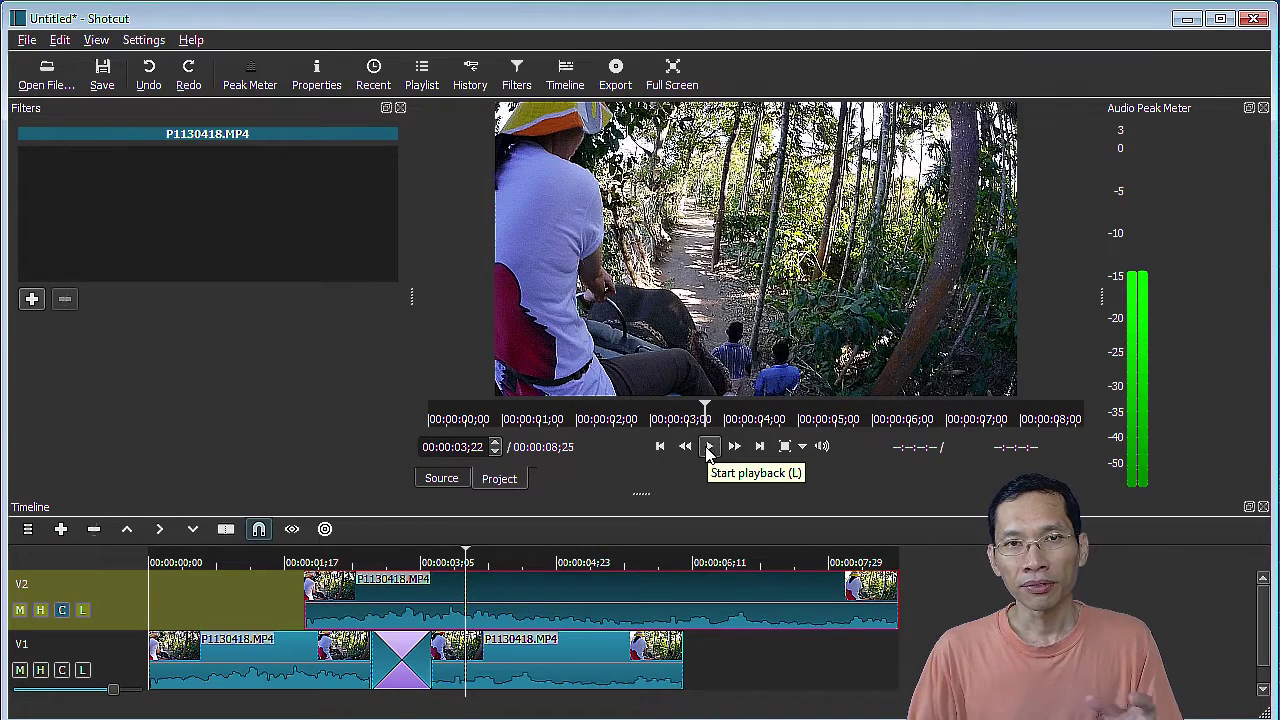